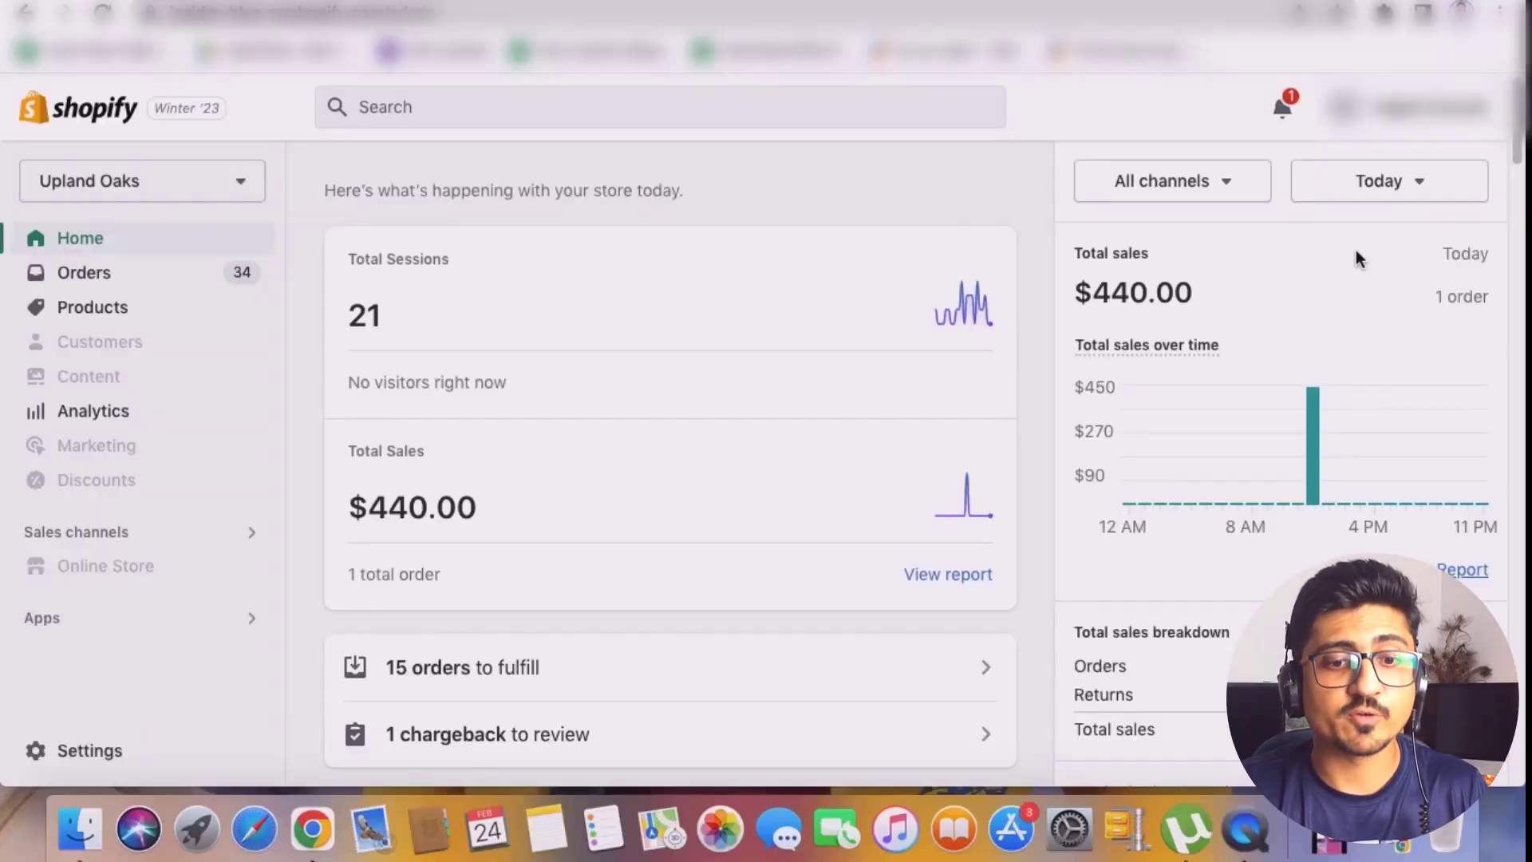
- Open the Today date-range picker for the Home dashboard's sales figures
left_click(1381, 181)
left_click(1114, 399)
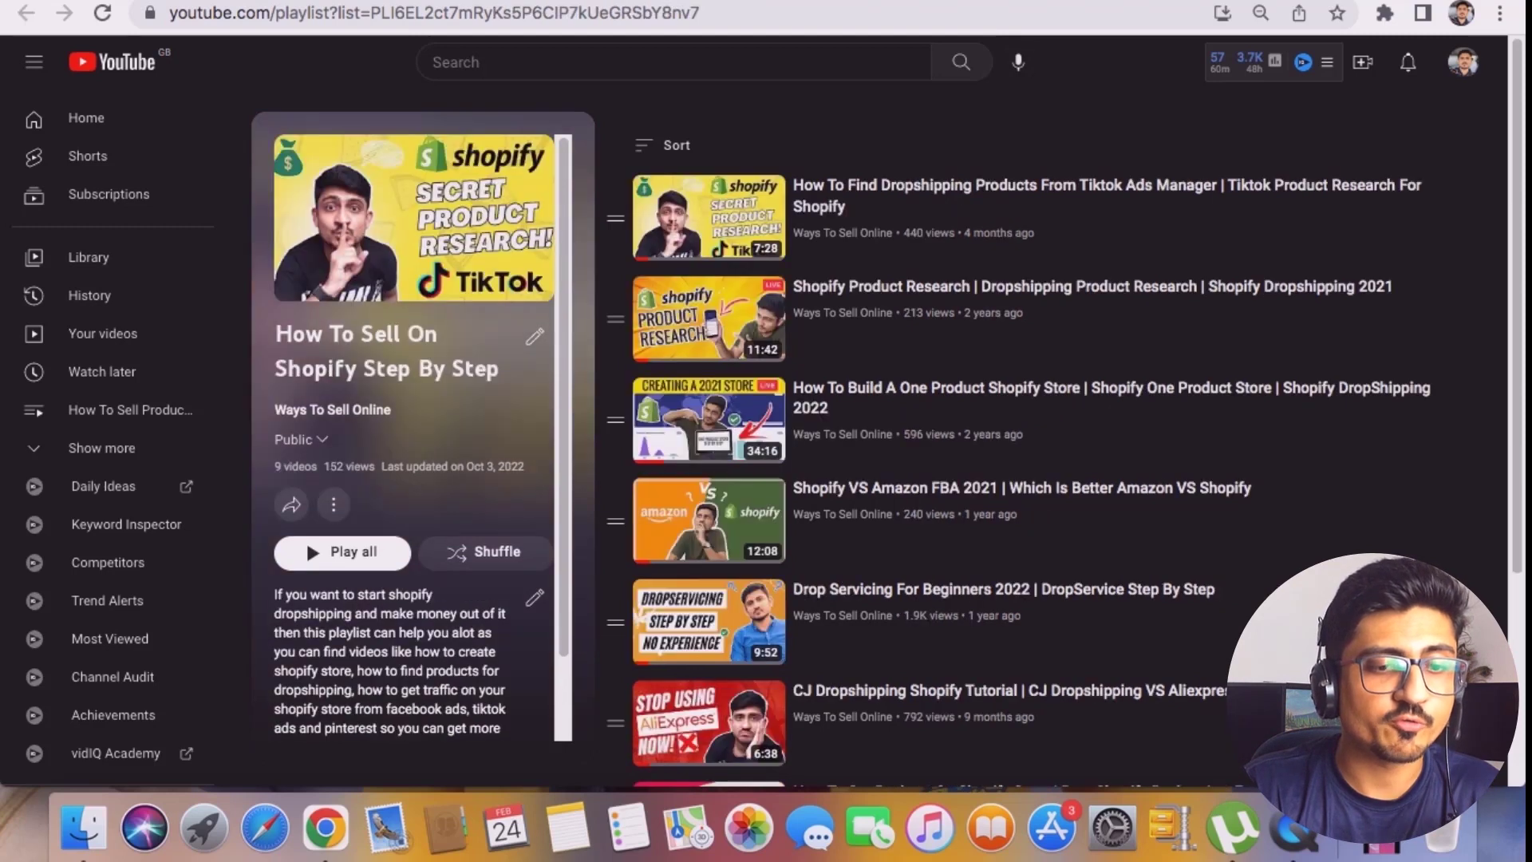
- Open the YouTube playlist 'How To Sell On Shopify Step By Step' and scroll through its videos
left_click(1218, 58)
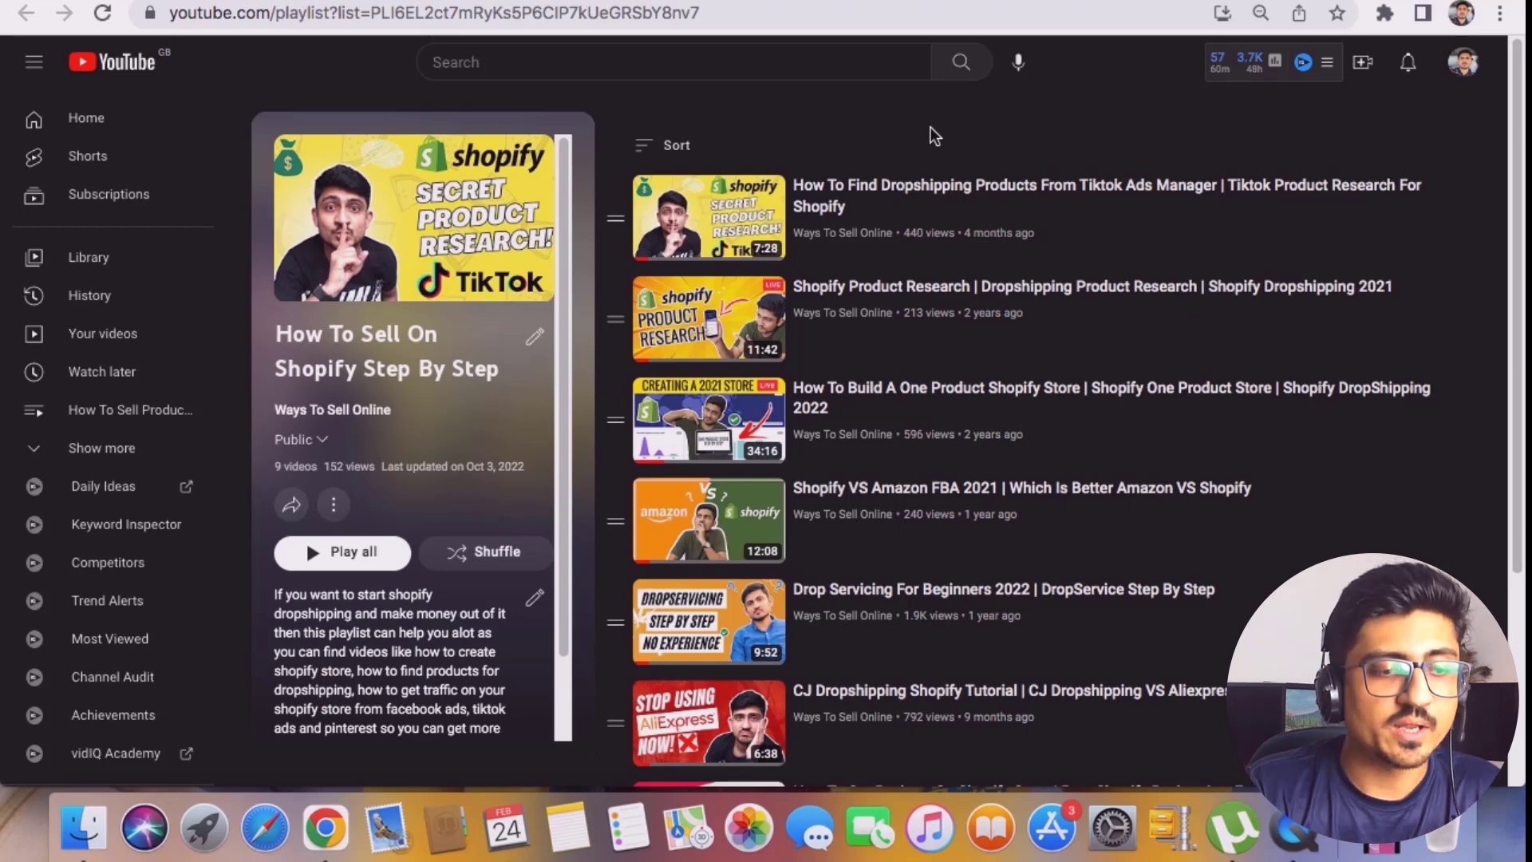
scroll(1027, 502, "down", 3)
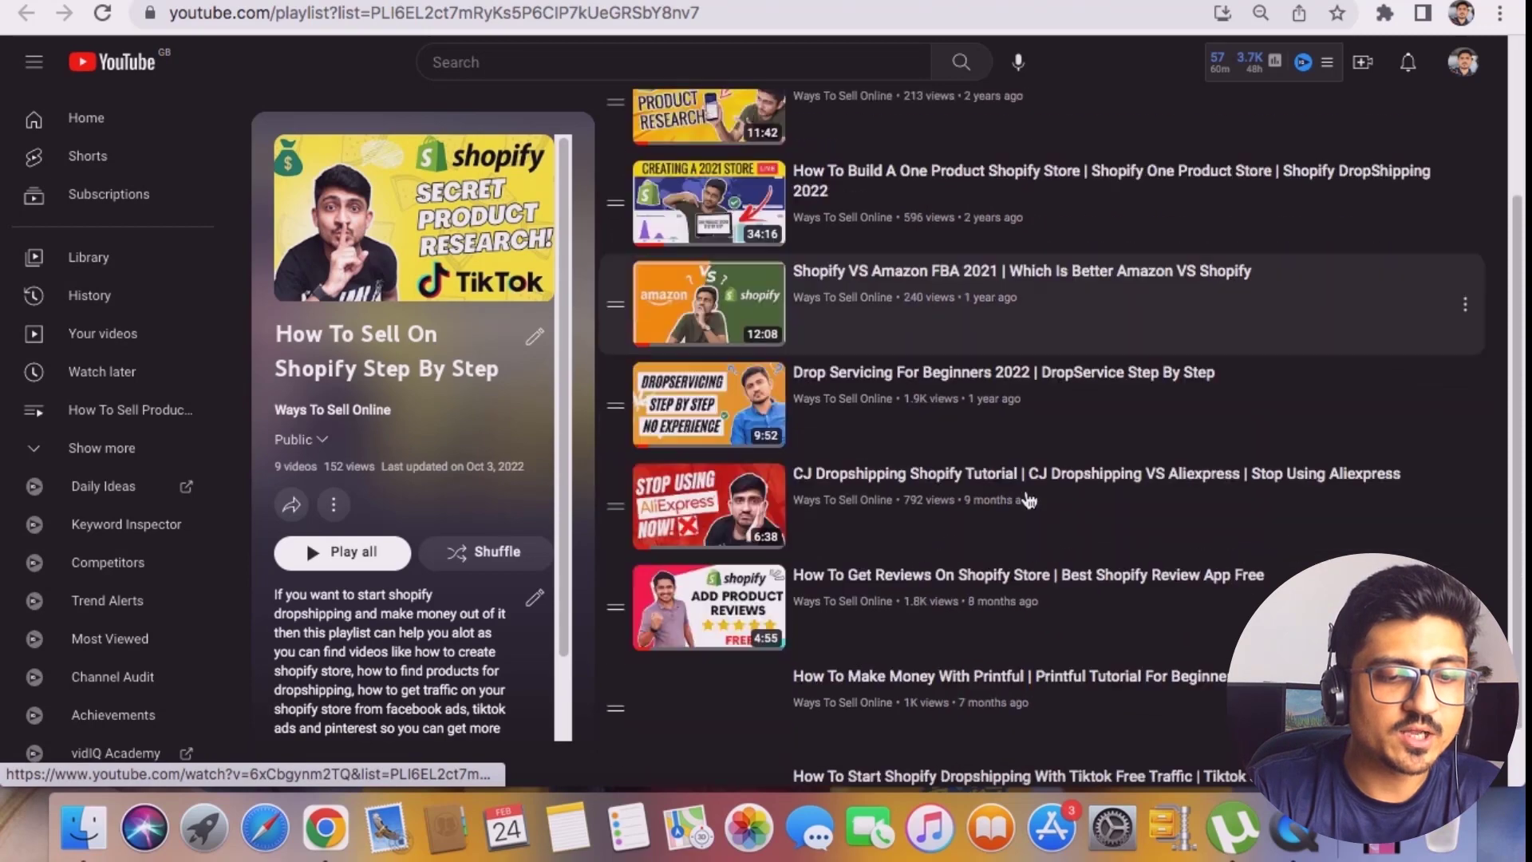
scroll(1026, 407, "up", 5)
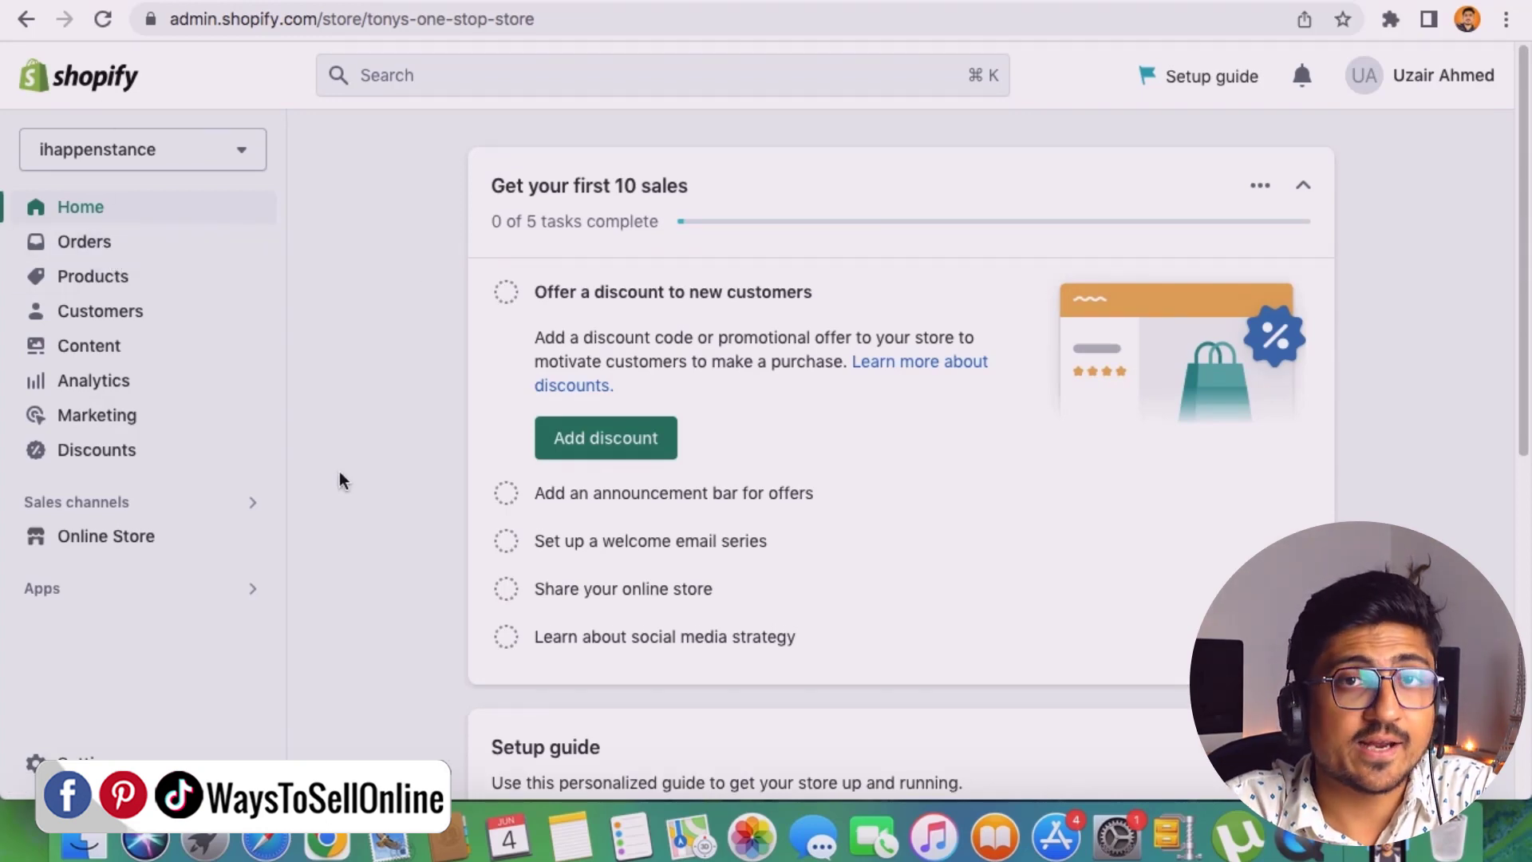
- Go to Settings > Users and permissions and highlight the Store owner heading
left_click(71, 758)
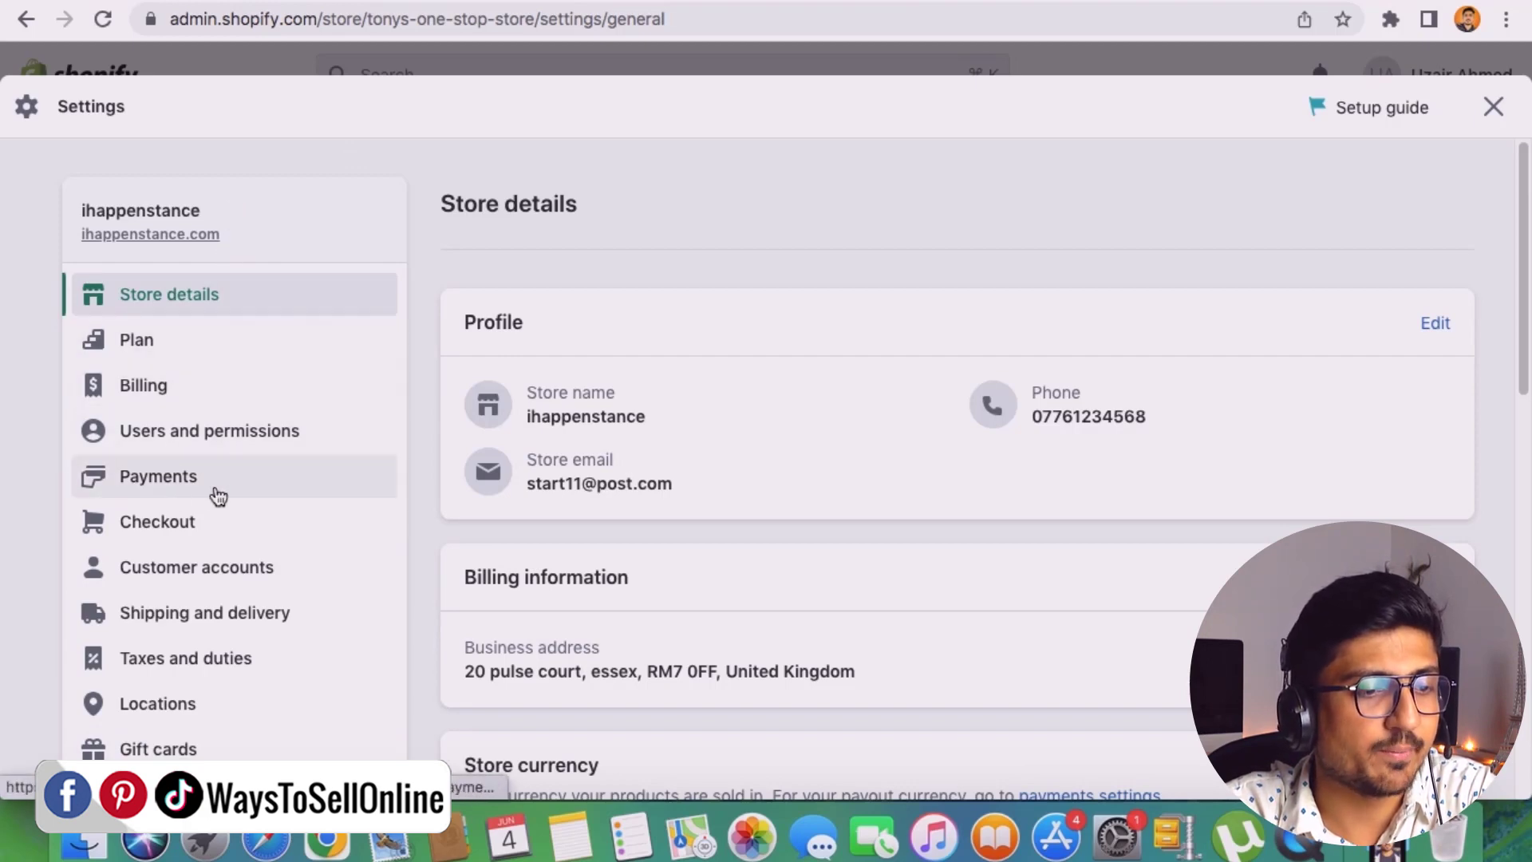
left_click(187, 435)
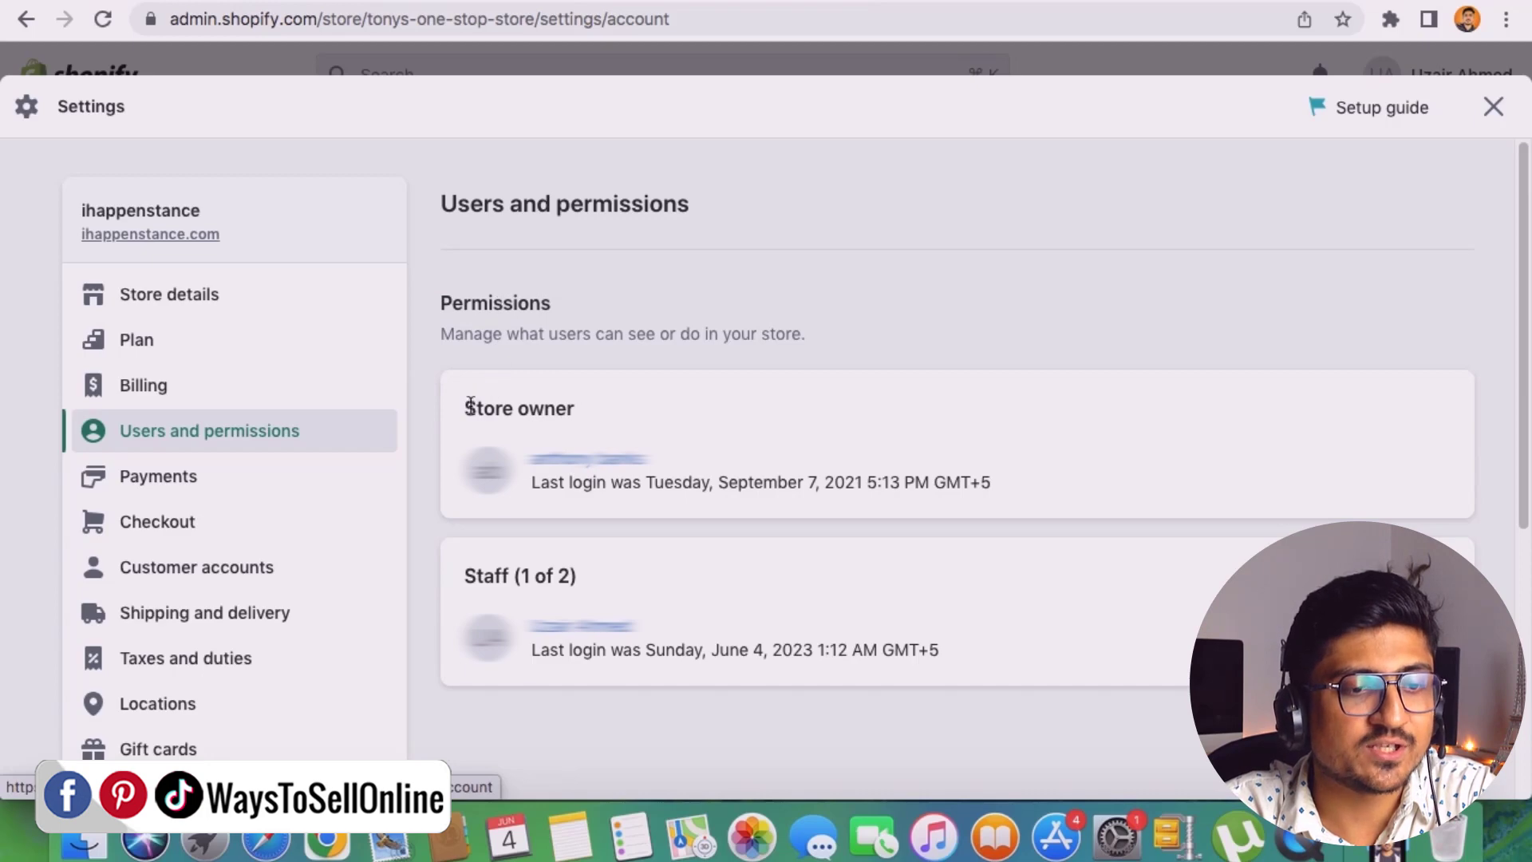
left_click_drag(468, 405, 570, 407)
- Highlight the Staff (1 of 2) heading, then start adding a new staff account
left_click(495, 575)
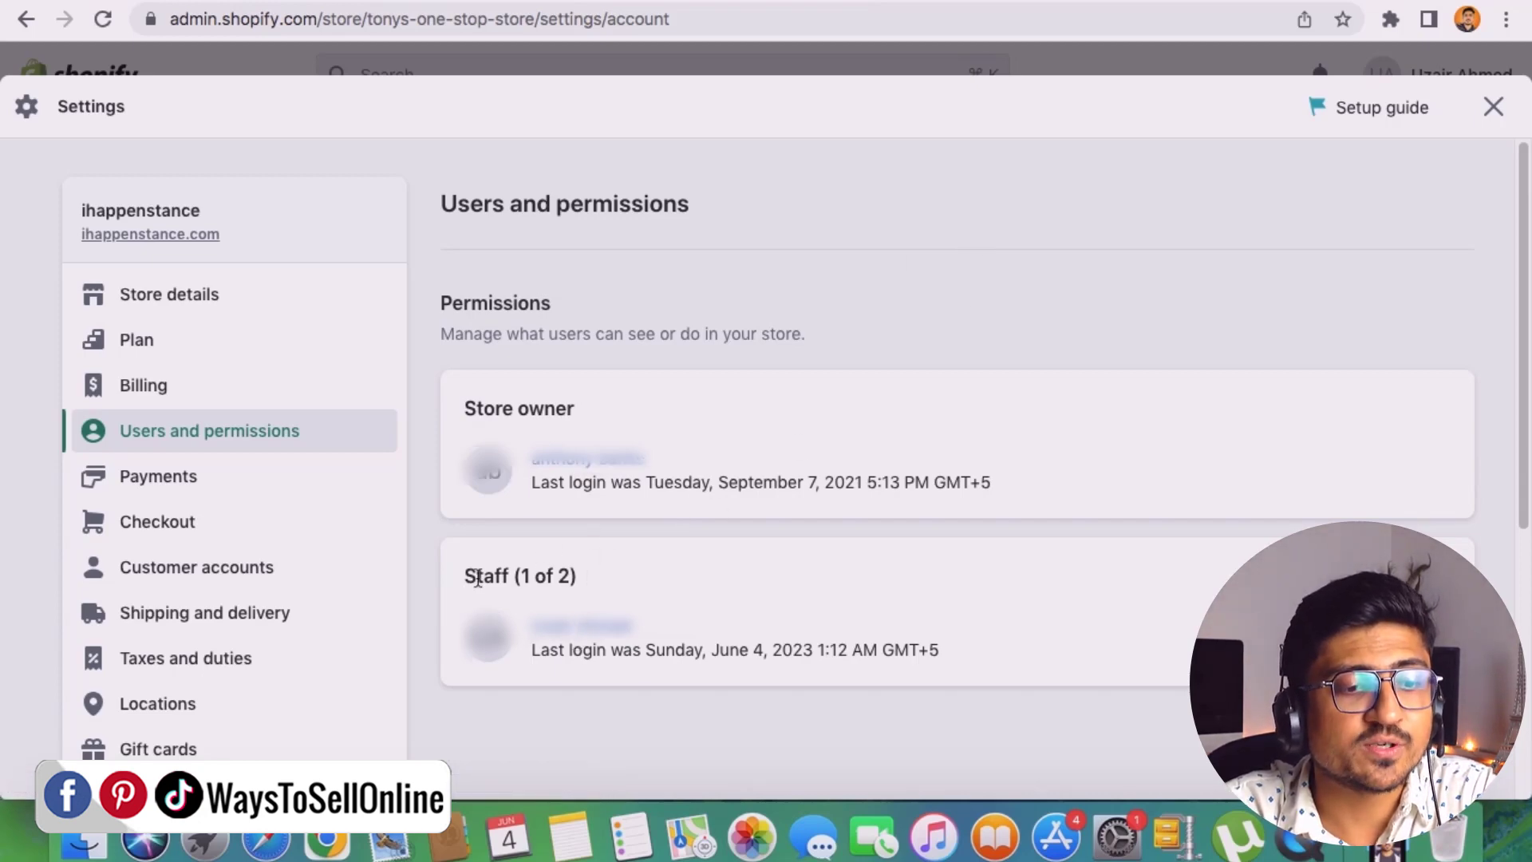
left_click_drag(467, 575, 638, 582)
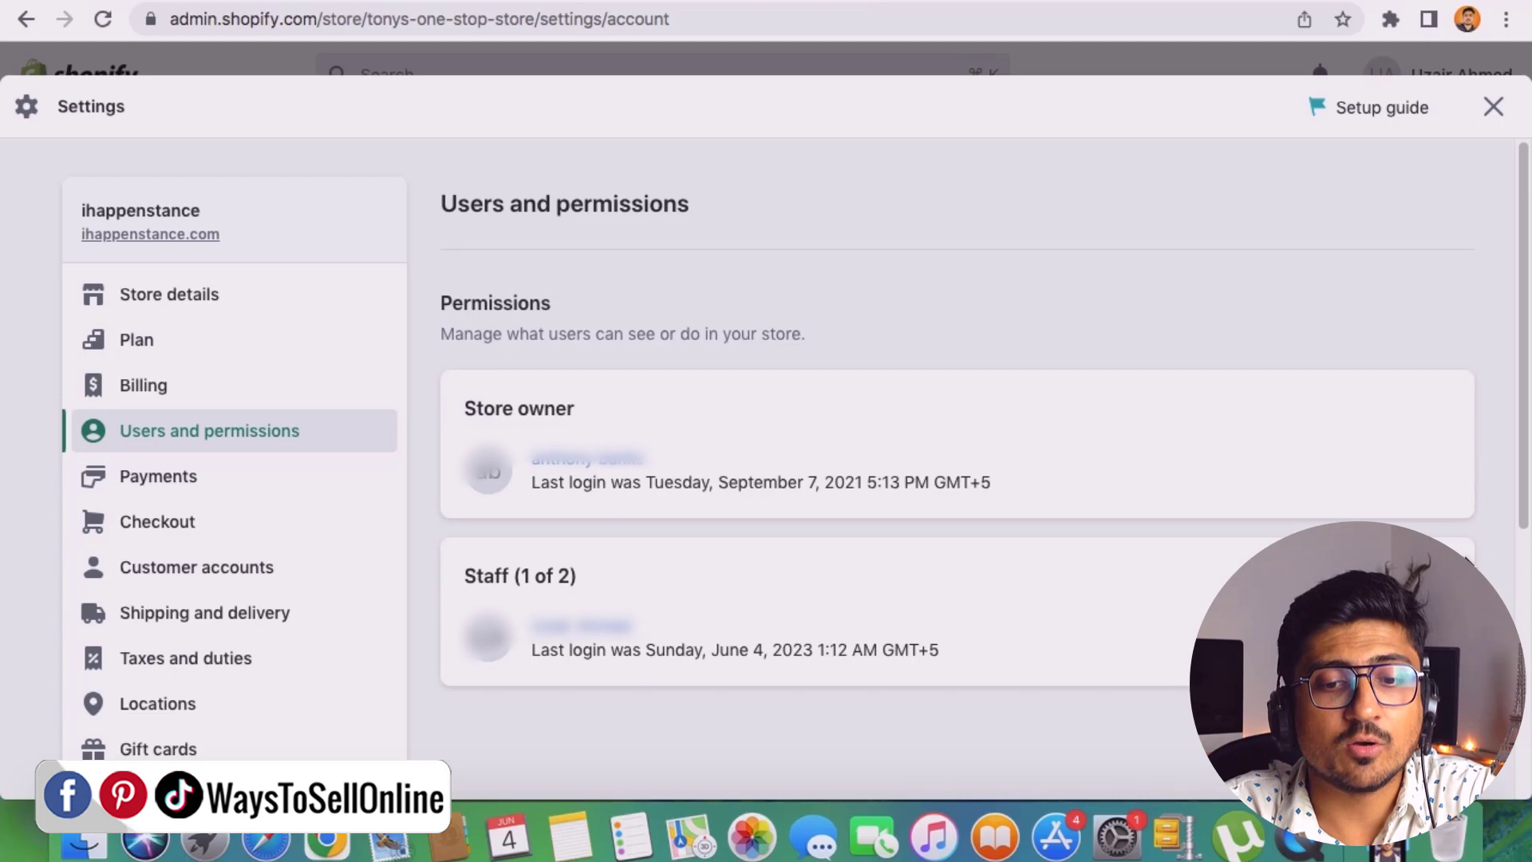
left_click(1420, 576)
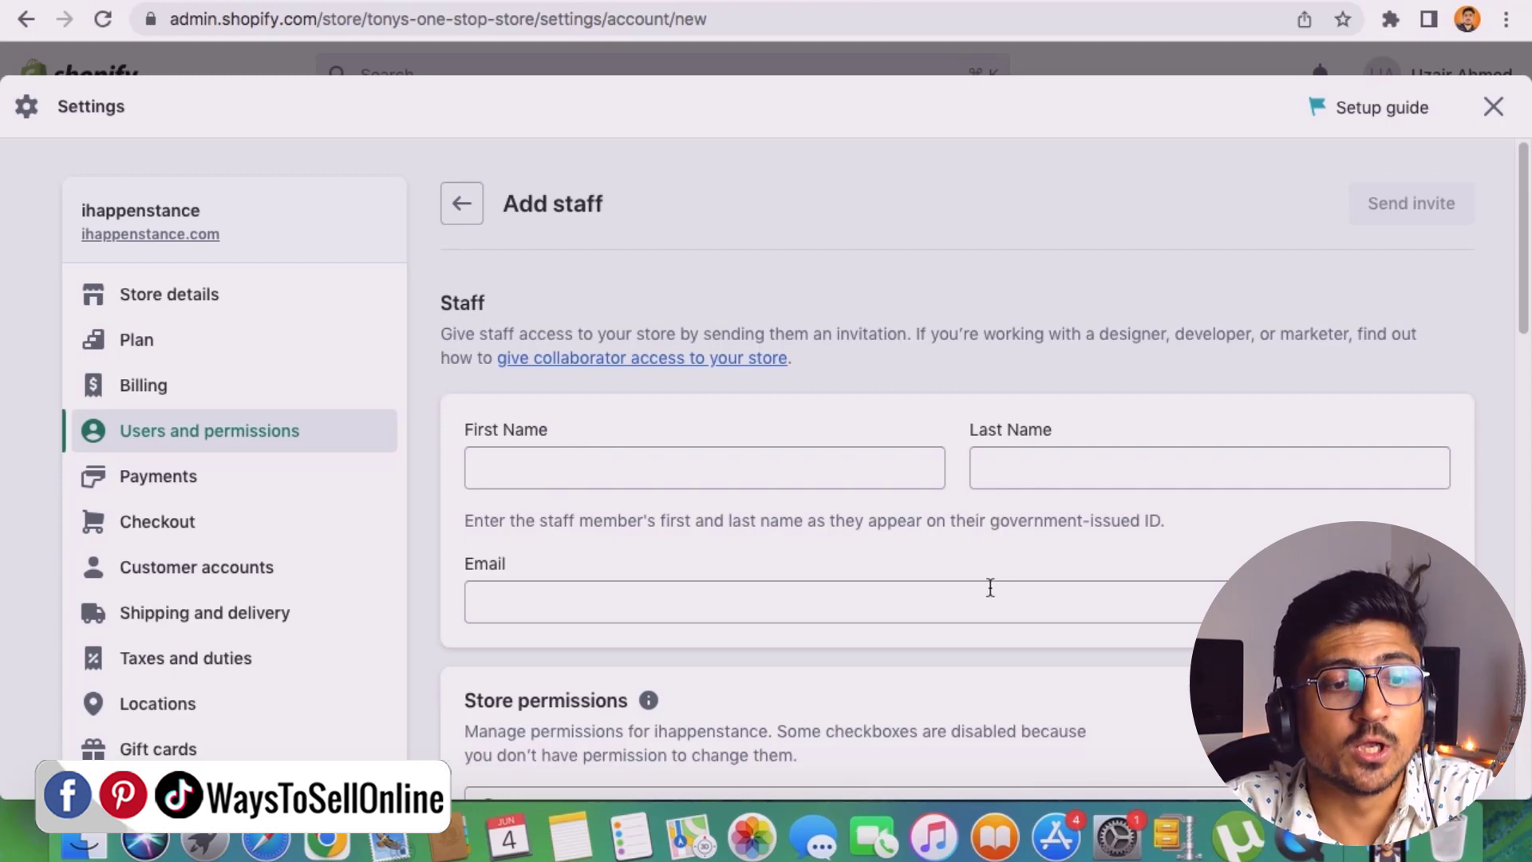
left_click(812, 470)
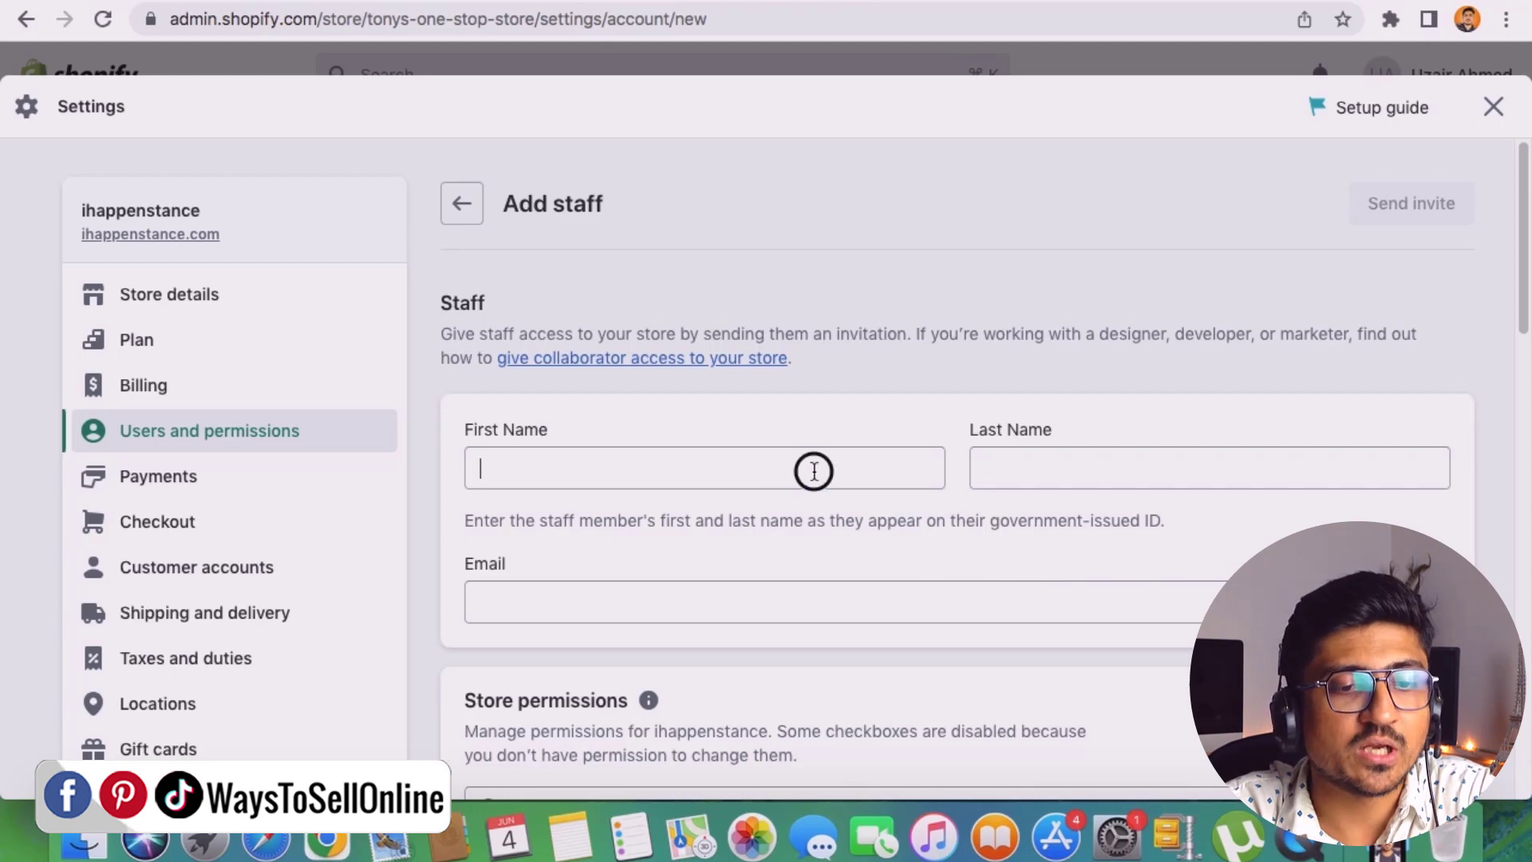
left_click(1012, 460)
left_click(961, 594)
left_click(1141, 662)
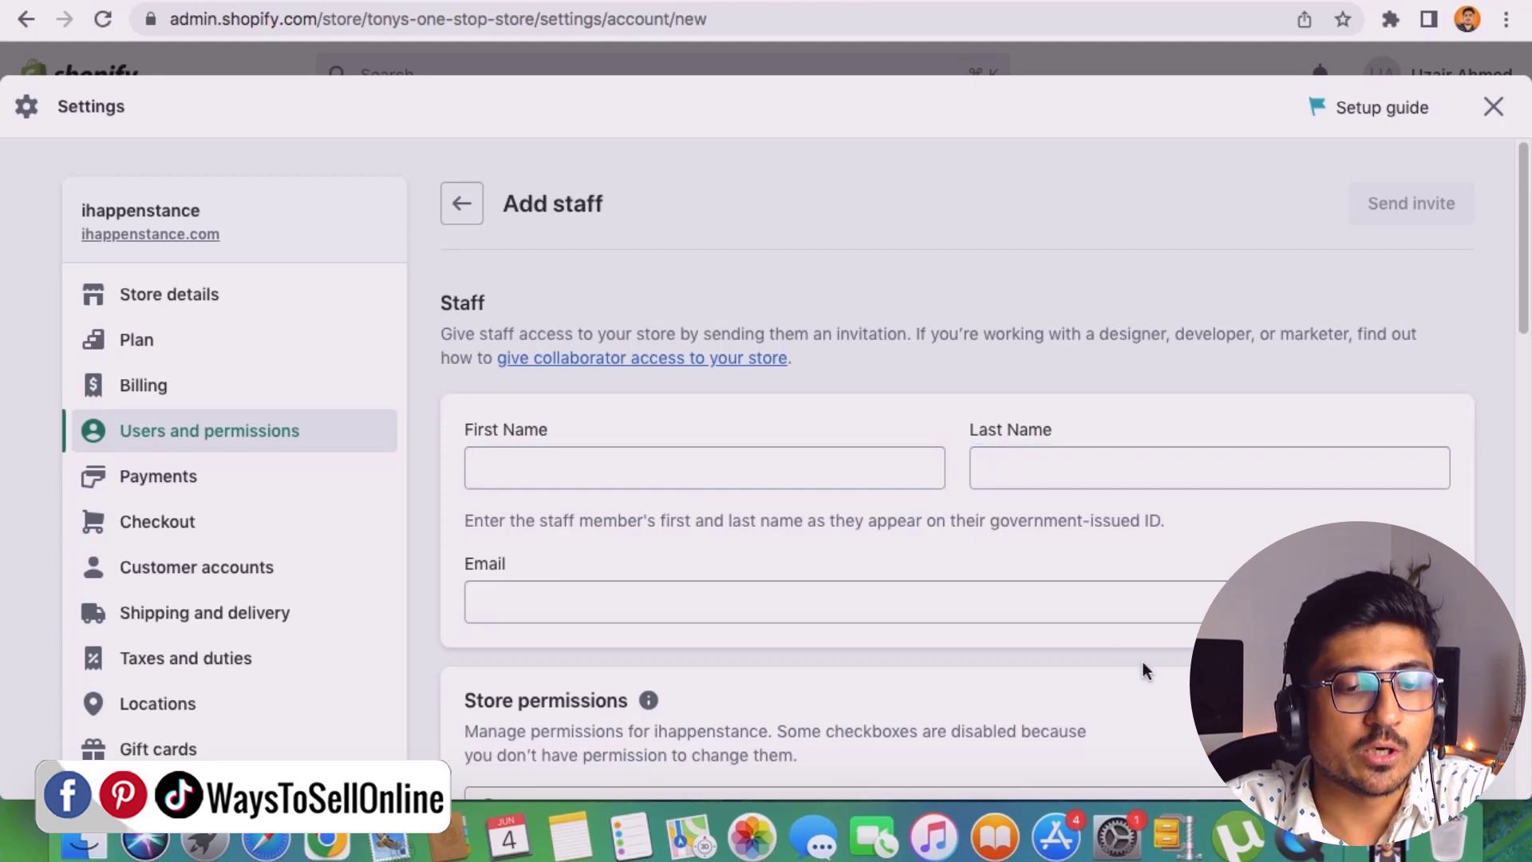
scroll(1142, 665, "down", 10)
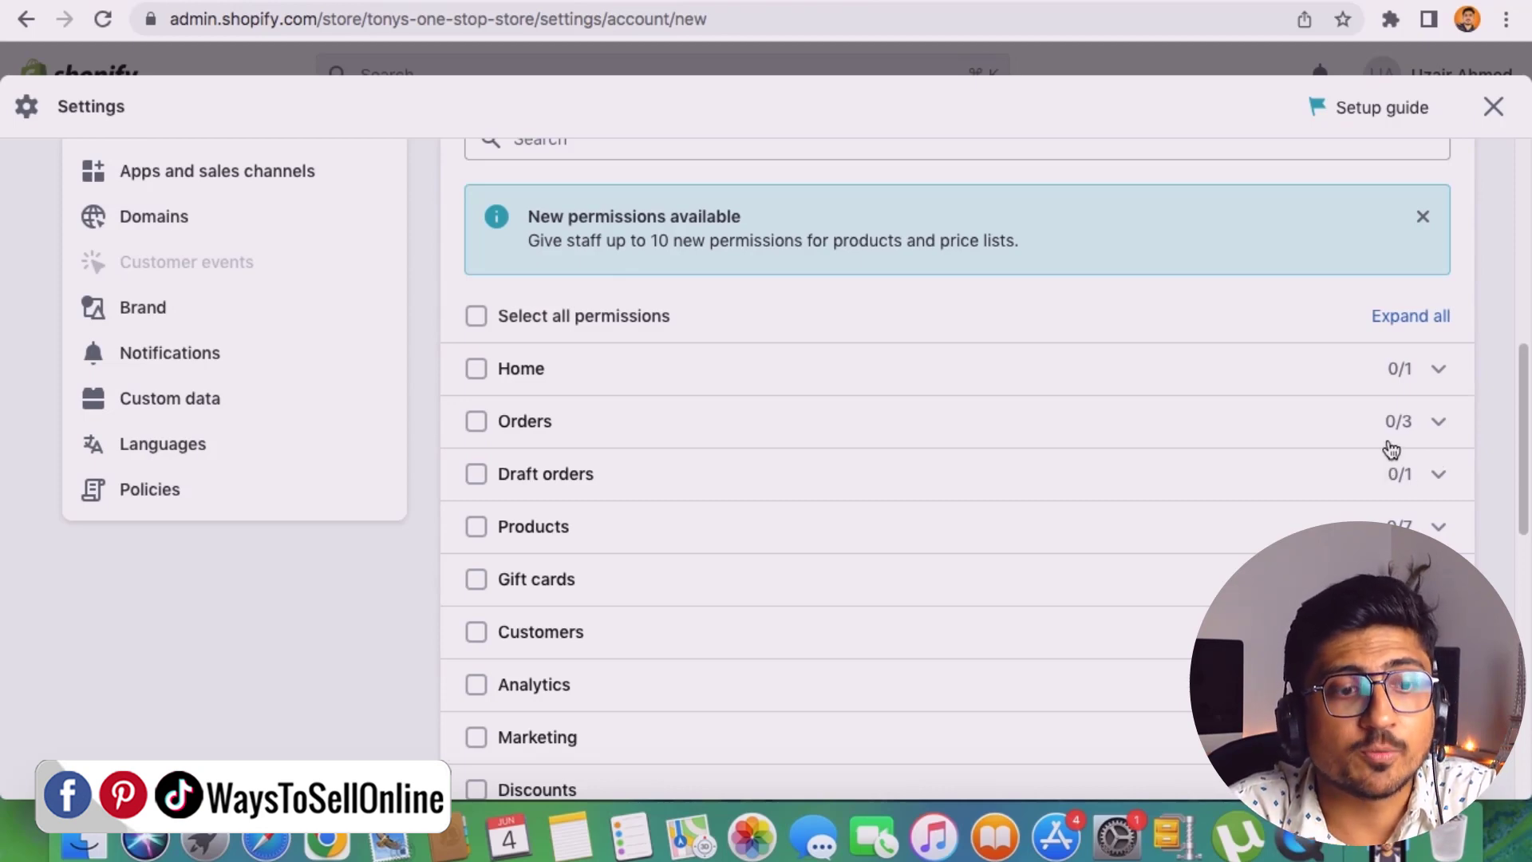
- Grant all Products permissions except Delete products and collections
left_click(478, 531)
scroll(457, 592, "down", 4)
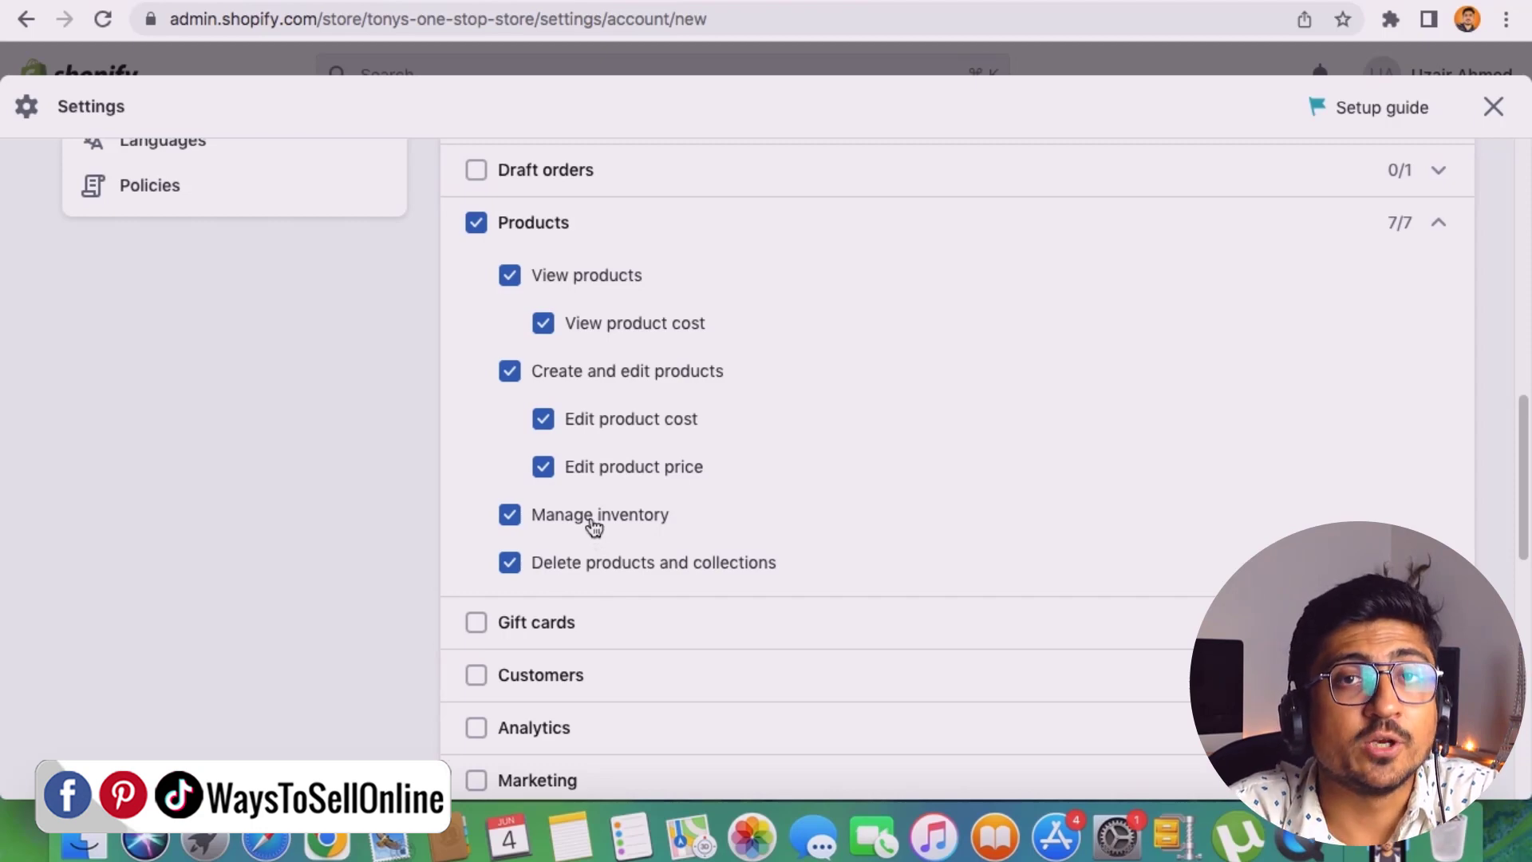
left_click(509, 564)
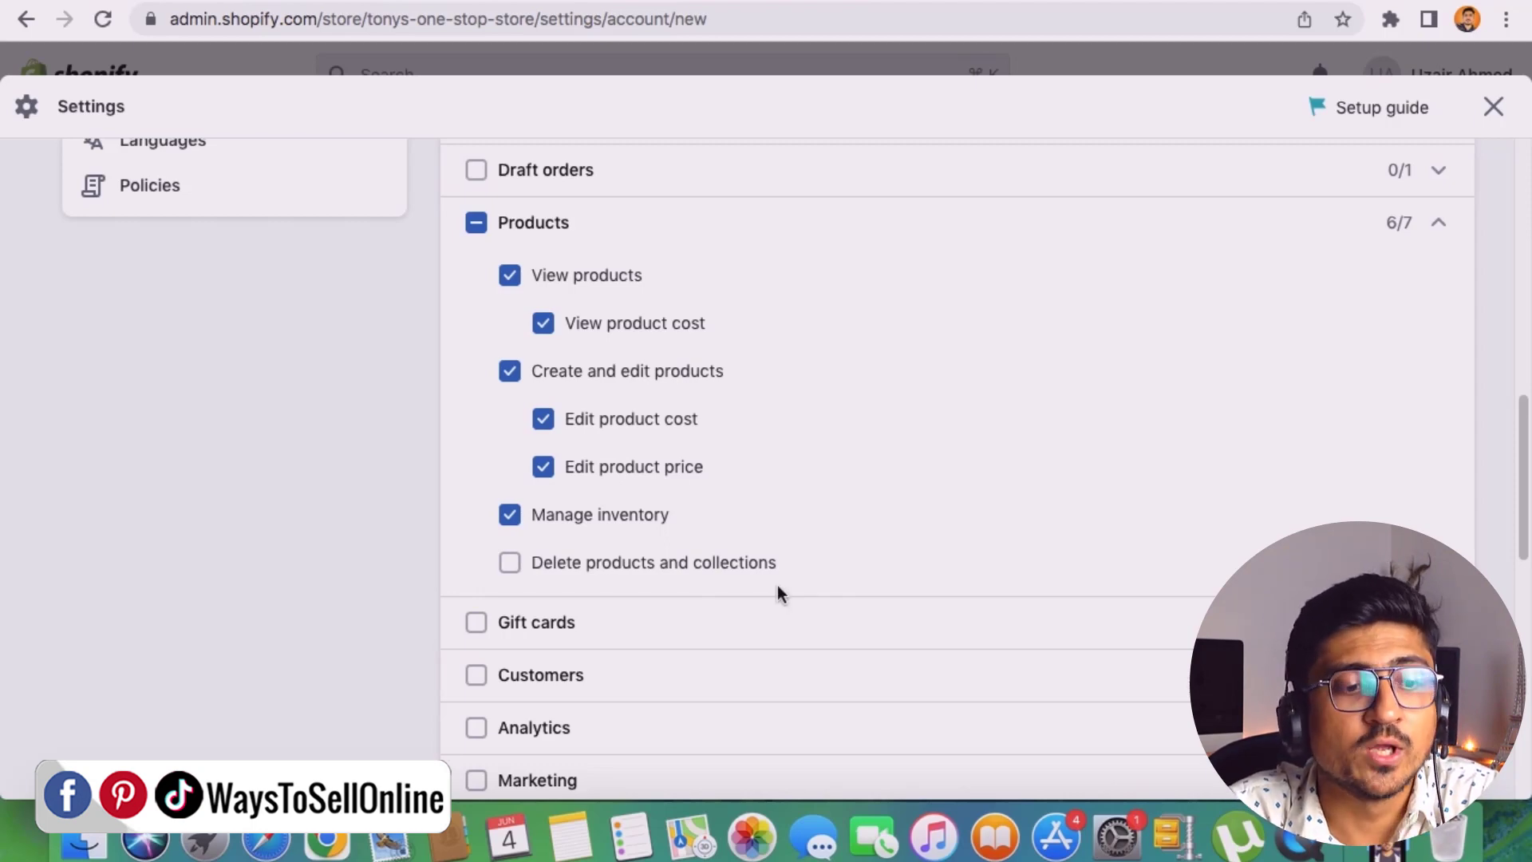
- Tick Marketing and Discounts, and toggle Analytics on then off again
scroll(774, 590, "down", 3)
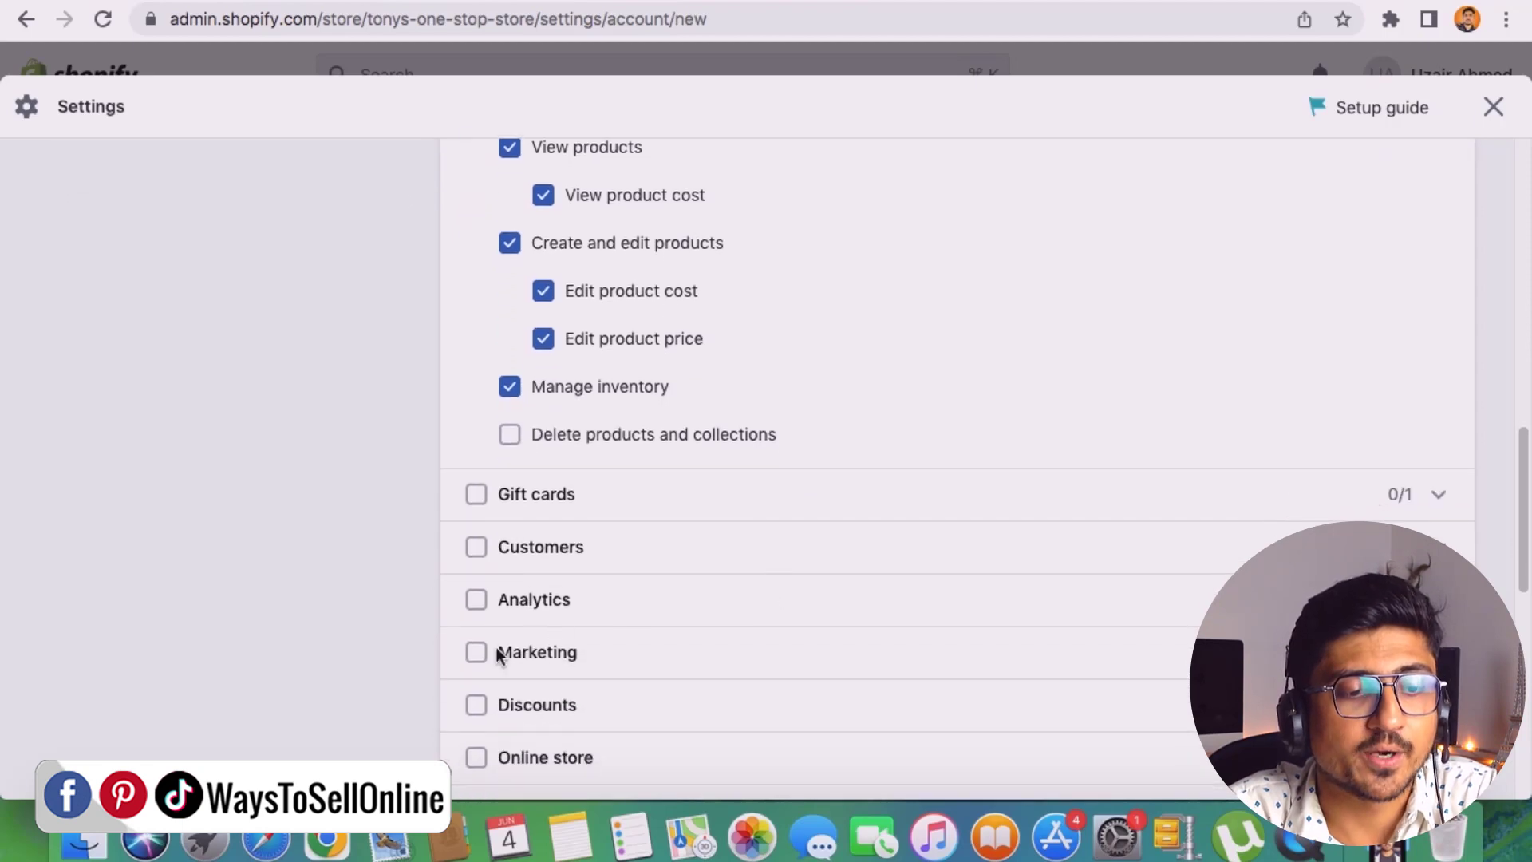
left_click(476, 651)
scroll(405, 635, "down", 3)
scroll(405, 635, "down", 4)
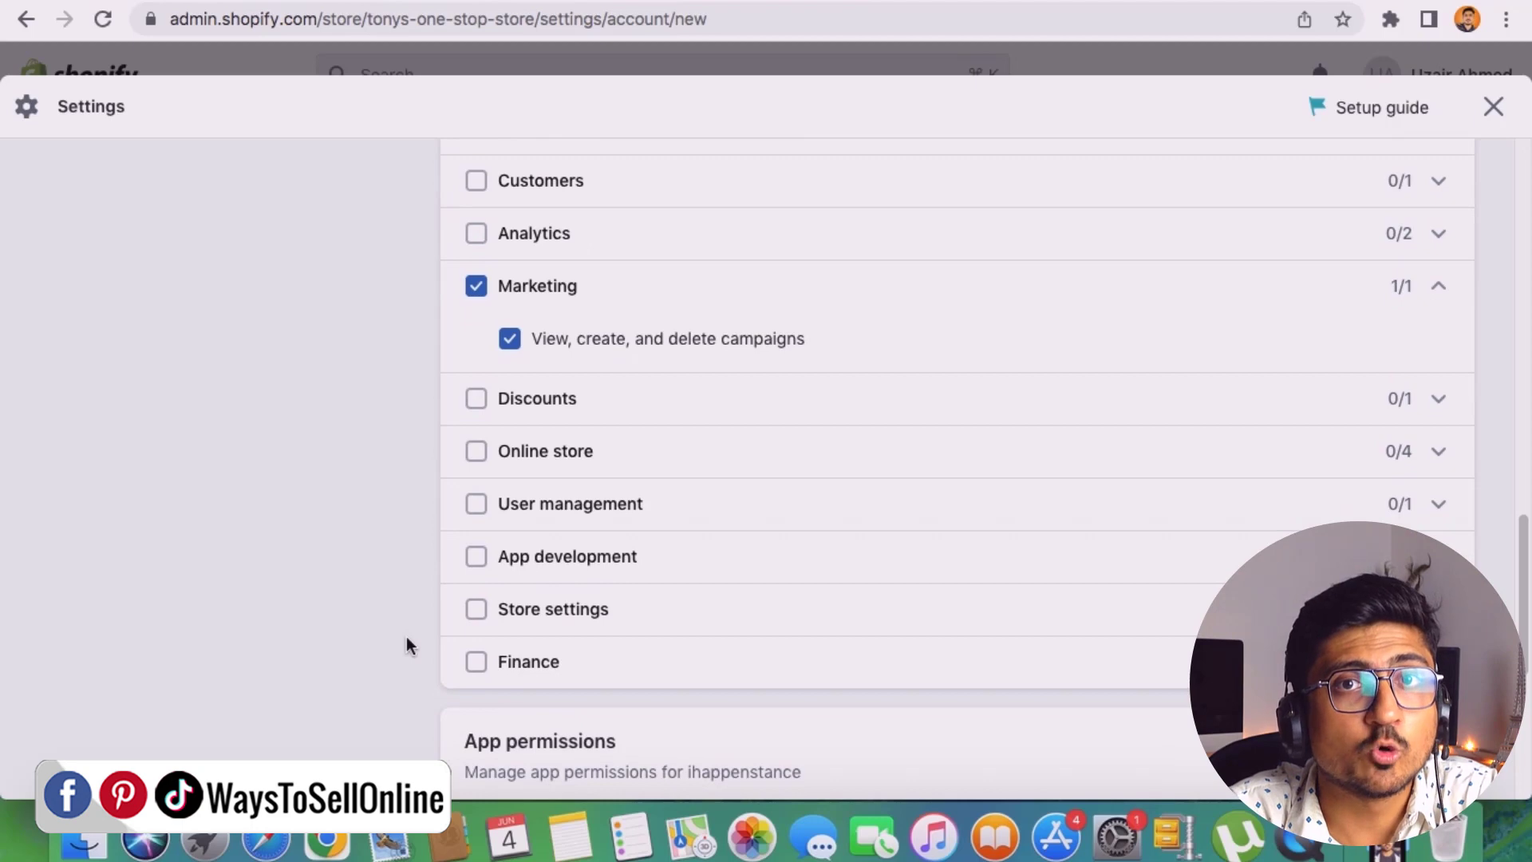
left_click(476, 398)
scroll(424, 434, "up", 4)
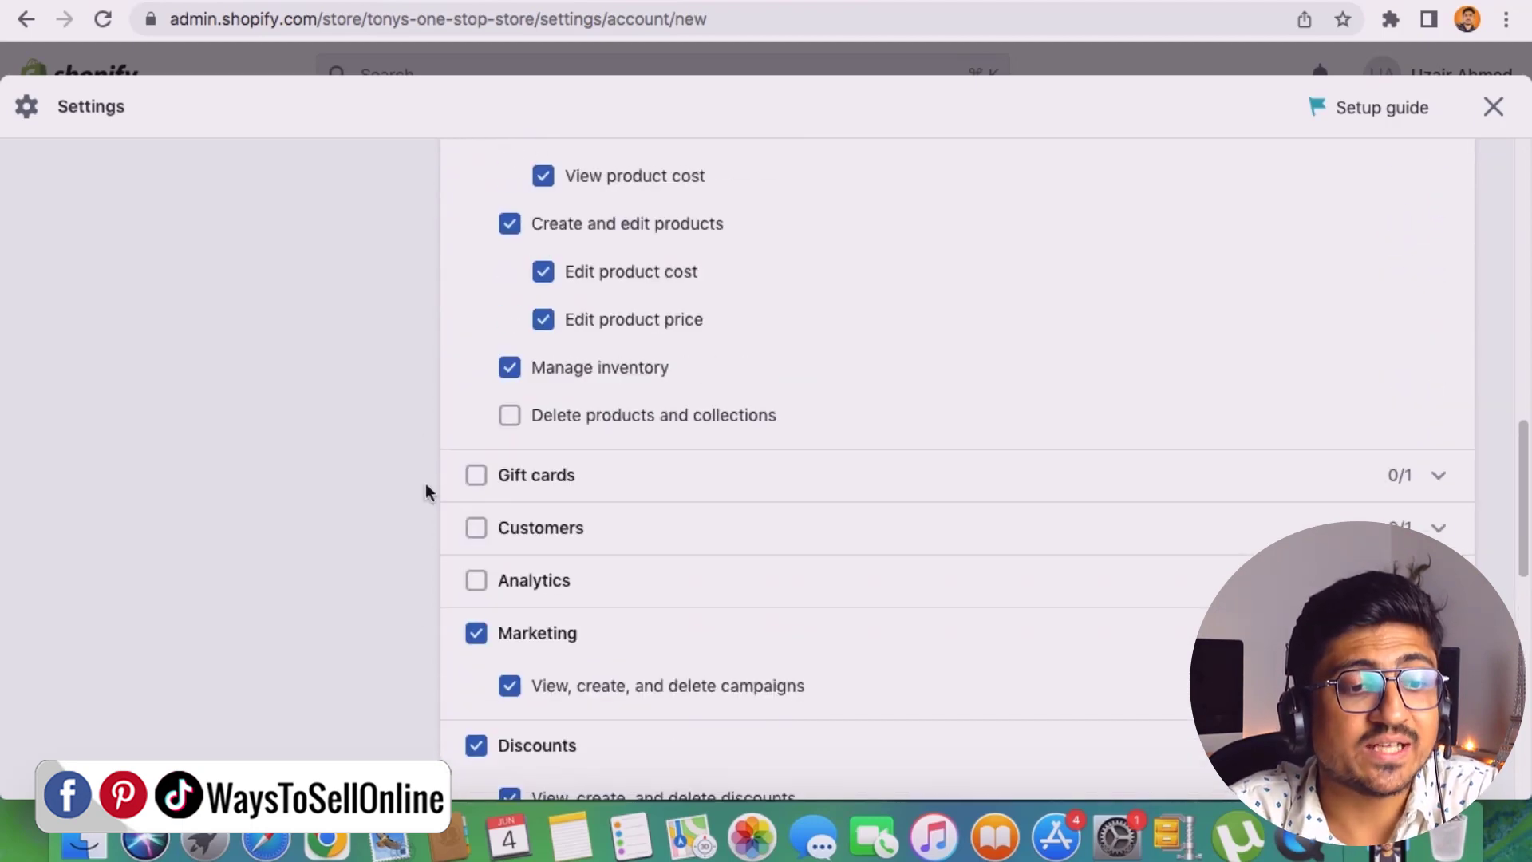
left_click(477, 581)
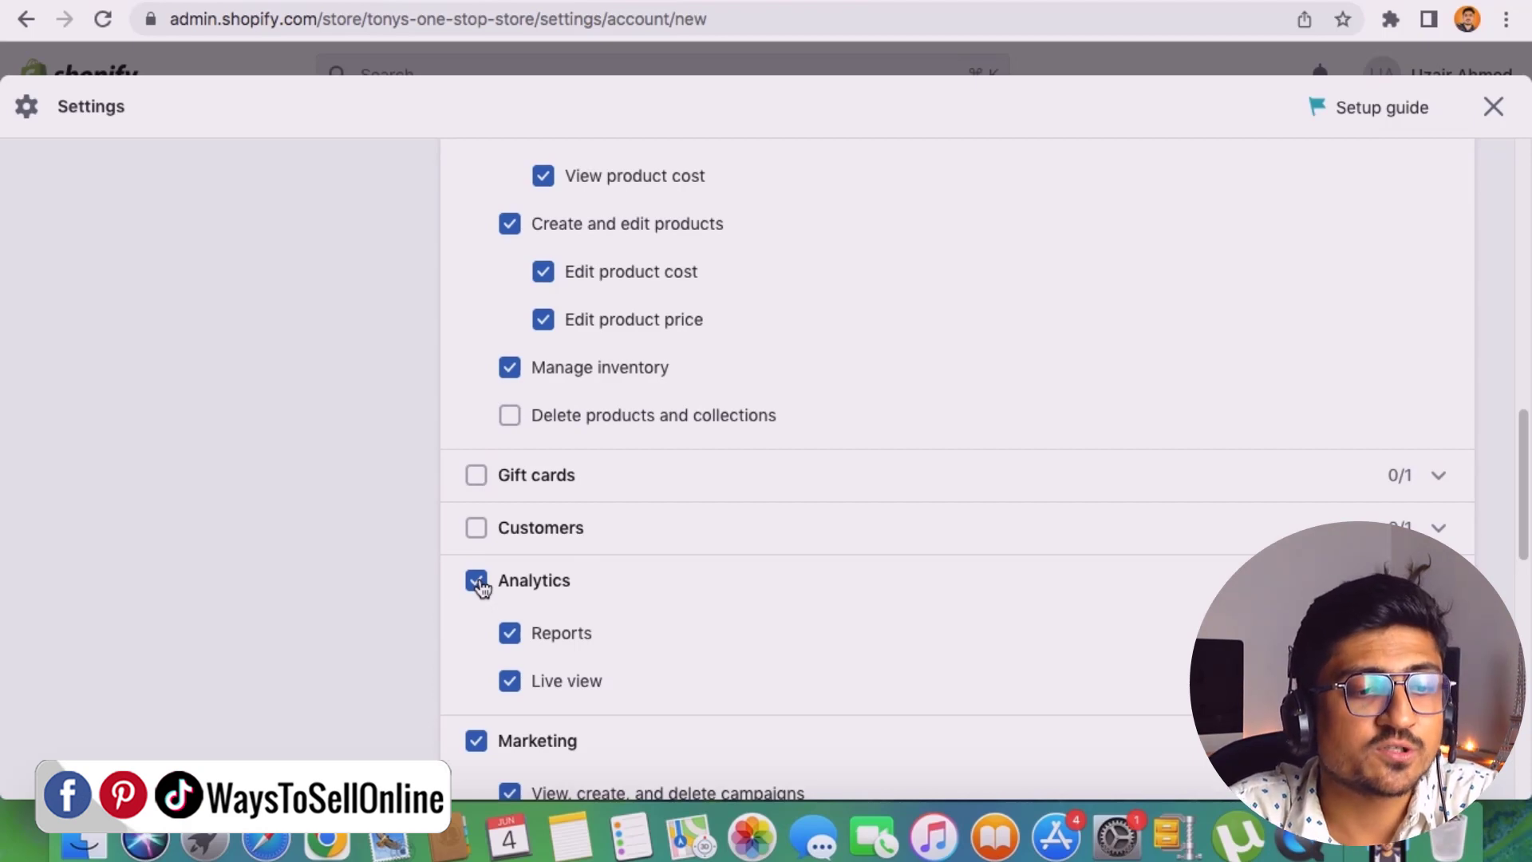
left_click(477, 581)
scroll(356, 442, "up", 4)
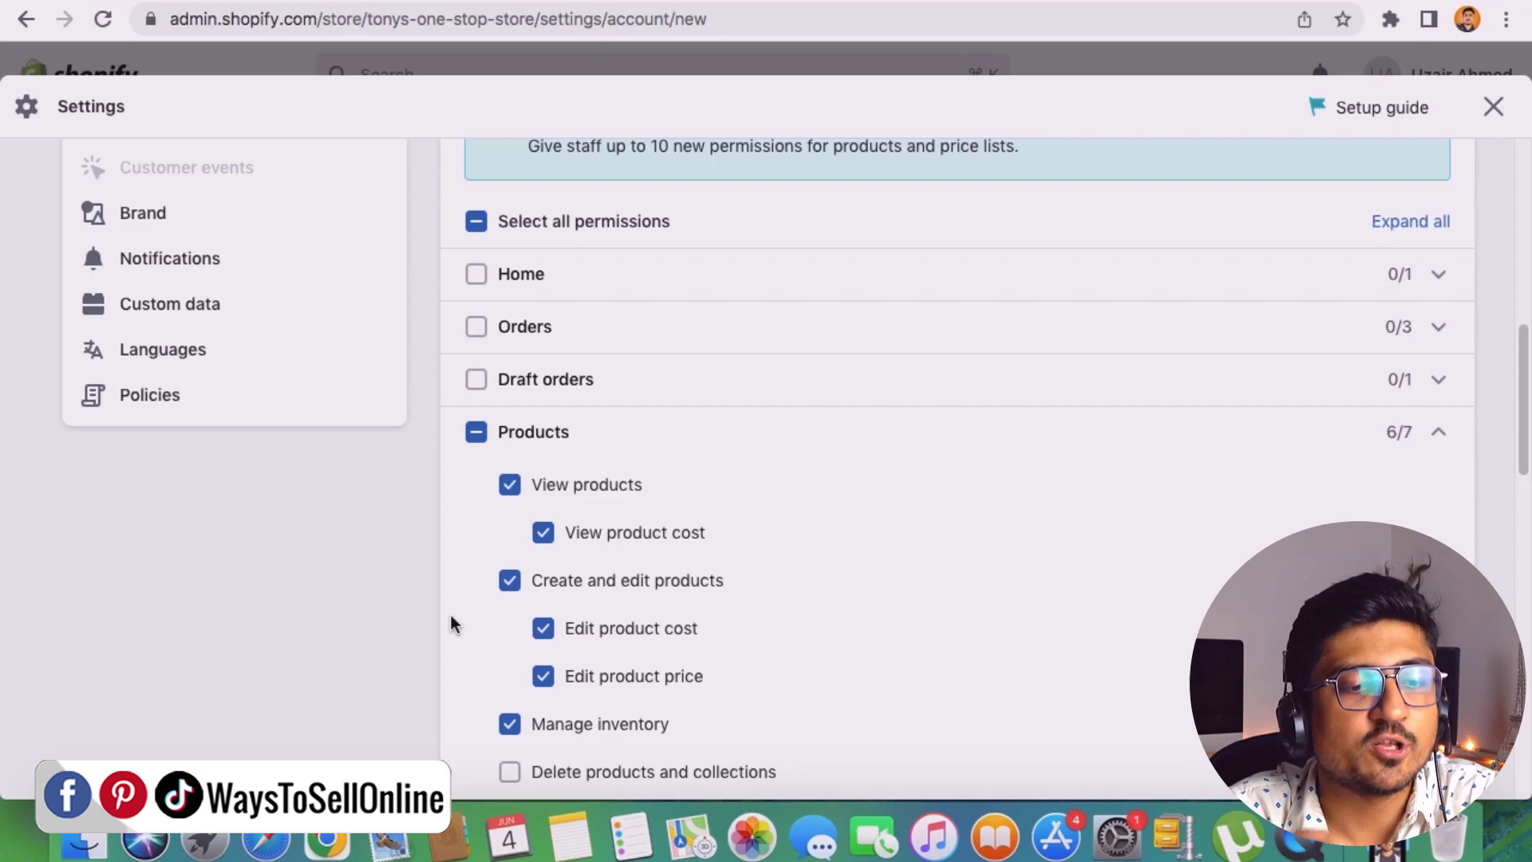
scroll(451, 615, "down", 15)
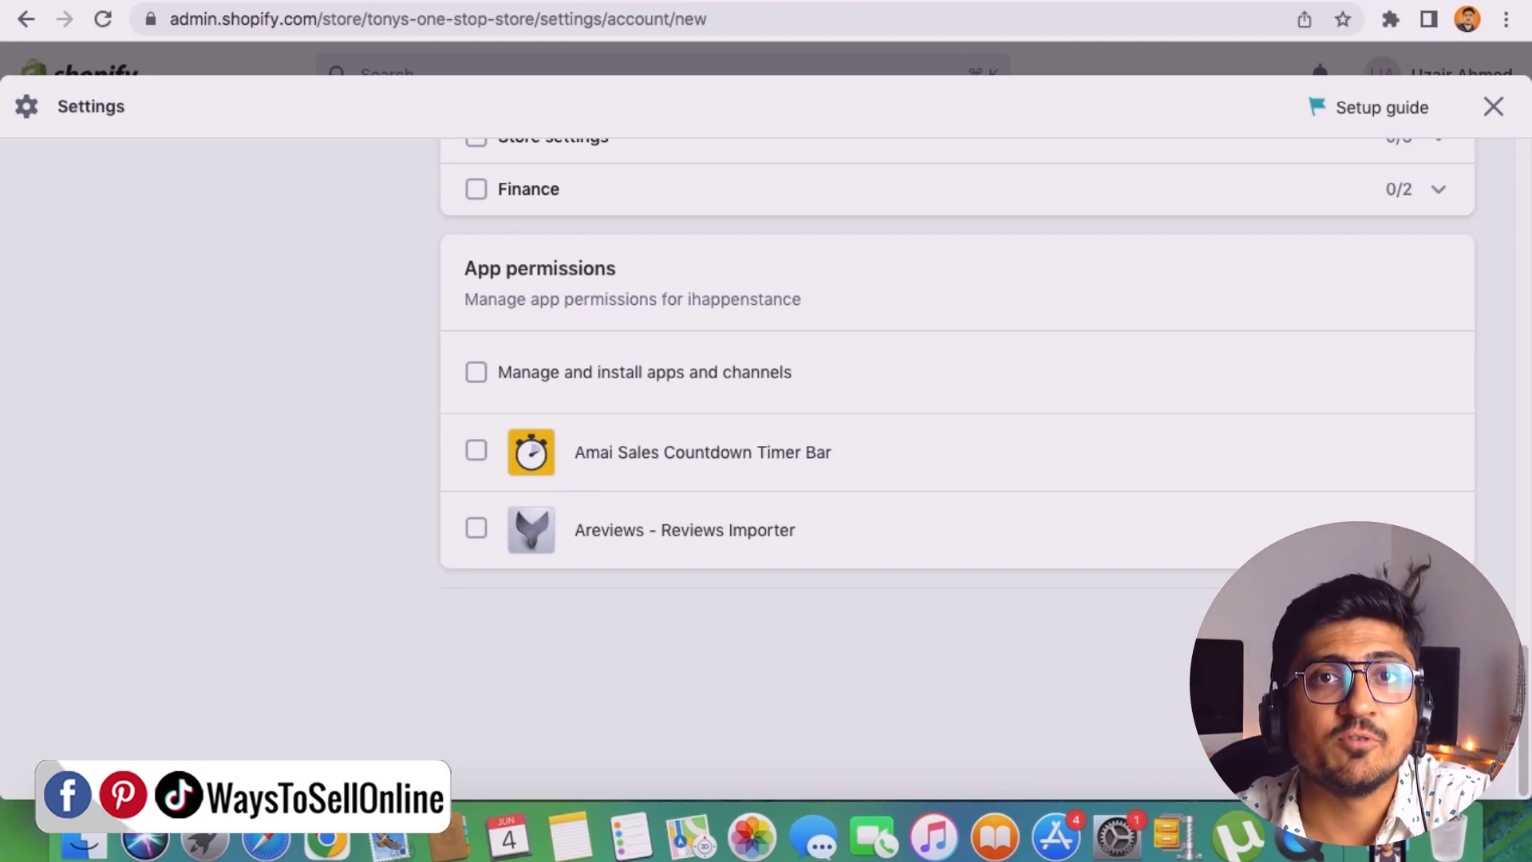
scroll(1133, 531, "up", 5)
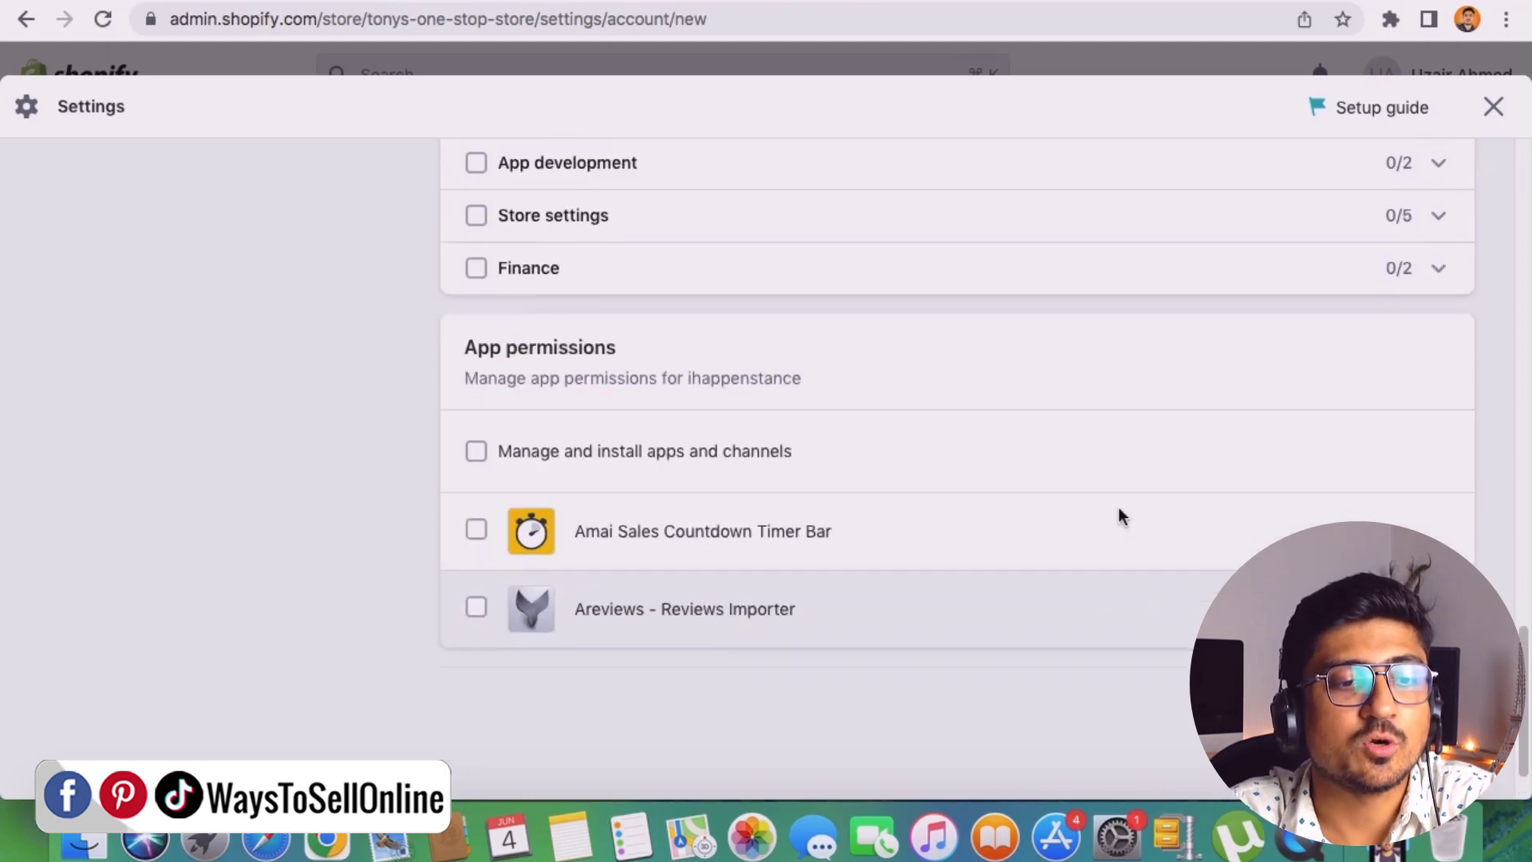
scroll(940, 560, "up", 10)
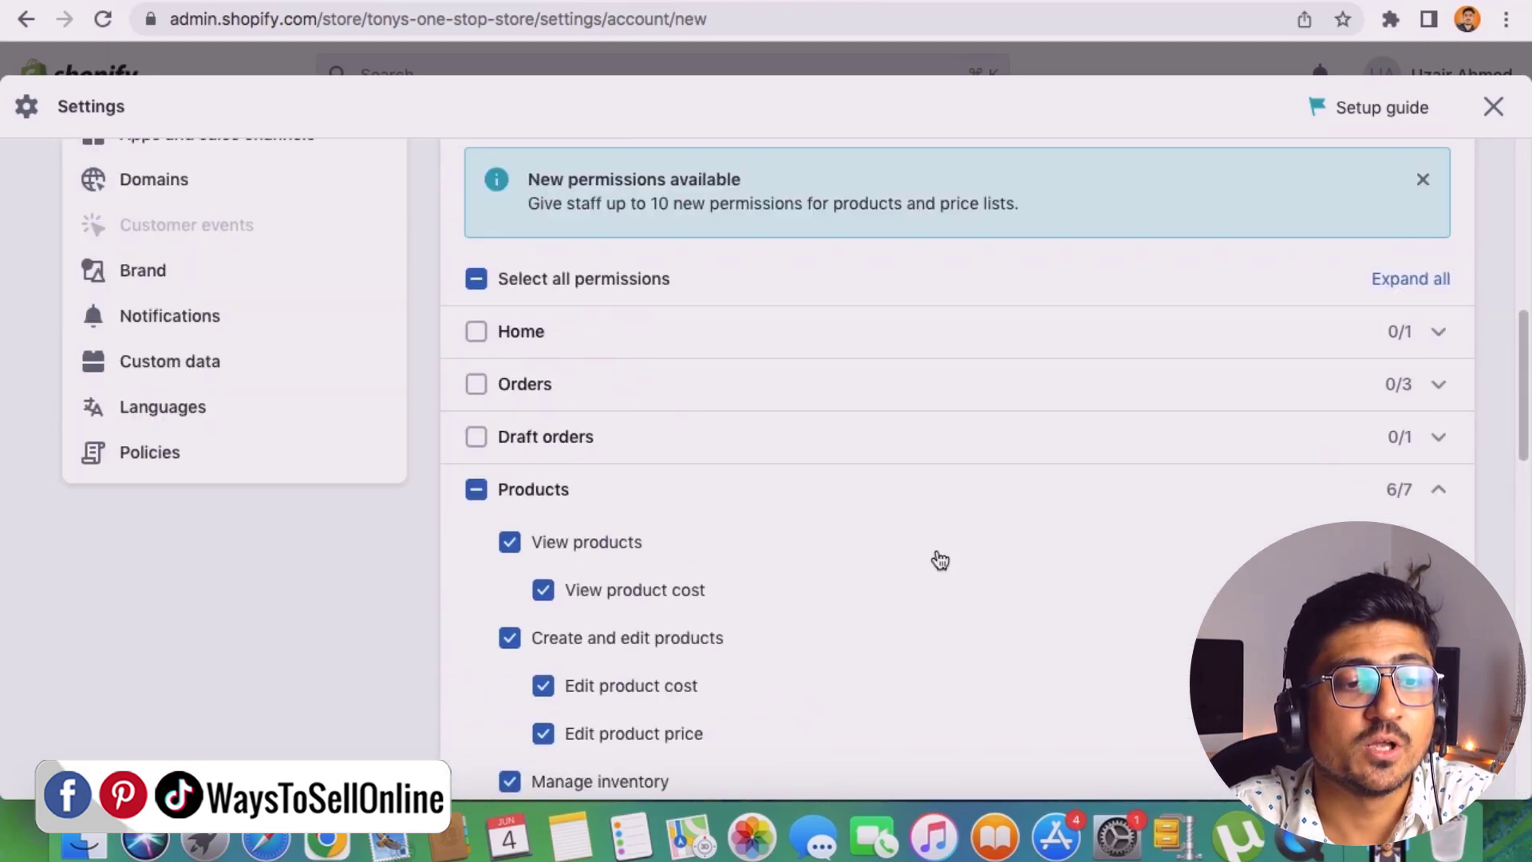